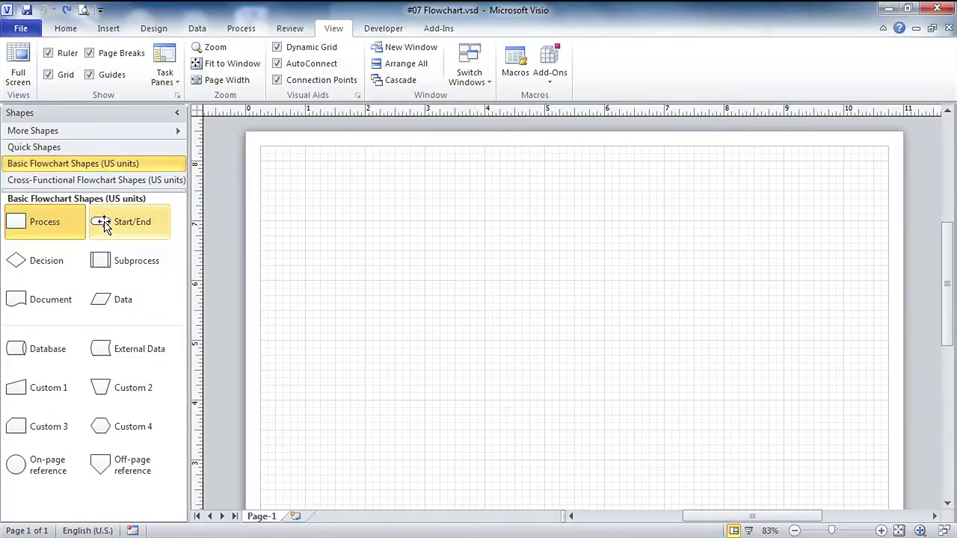
Place a Start/End shape with two Process boxes aligned in a row to its right
{"action": "mouse_move", "coordinate": [96, 220]}
{"action": "left_mouse_down"}
{"action": "mouse_move", "coordinate": [277, 276]}
{"action": "mouse_move", "coordinate": [333, 282]}
{"action": "left_mouse_up"}
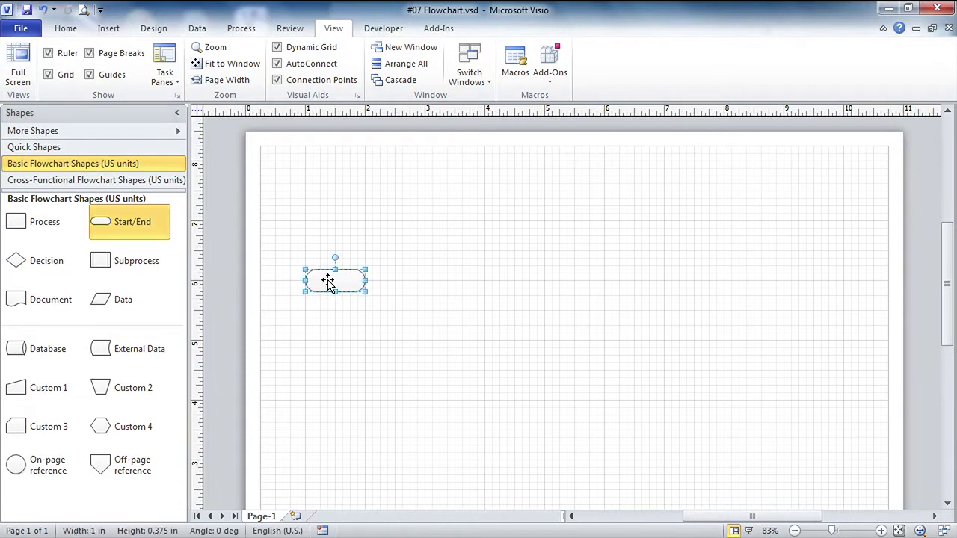
{"action": "left_click_drag", "start_coordinate": [22, 225], "coordinate": [397, 316]}
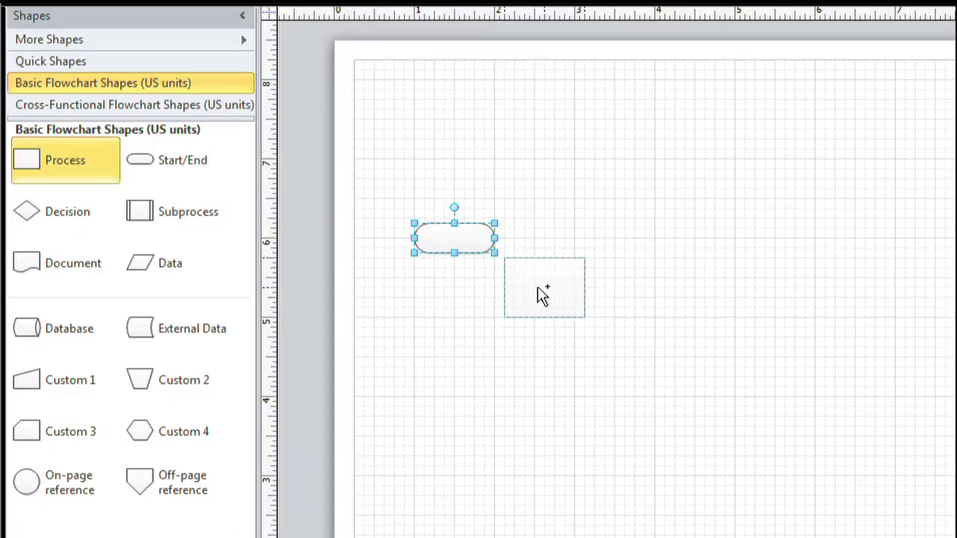
{"action": "left_click_drag", "start_coordinate": [541, 293], "coordinate": [611, 243]}
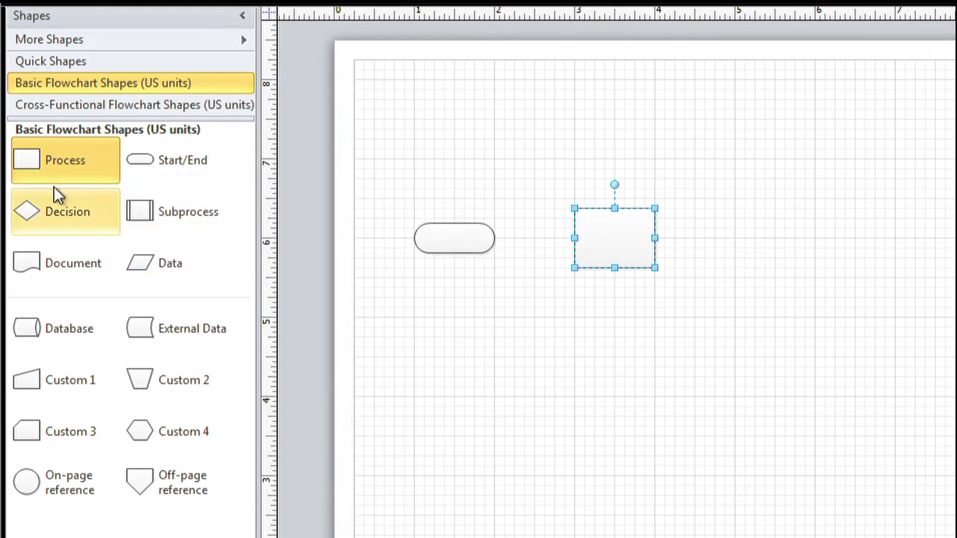
{"action": "left_click_drag", "start_coordinate": [41, 172], "coordinate": [778, 237]}
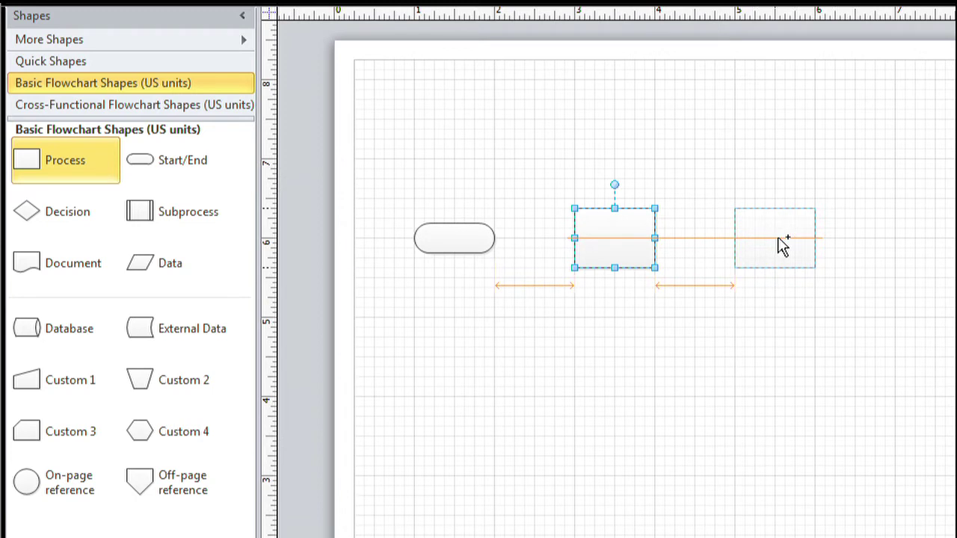
{"action": "left_click_drag", "start_coordinate": [777, 238], "coordinate": [777, 237]}
{"action": "left_click_drag", "start_coordinate": [777, 243], "coordinate": [777, 242]}
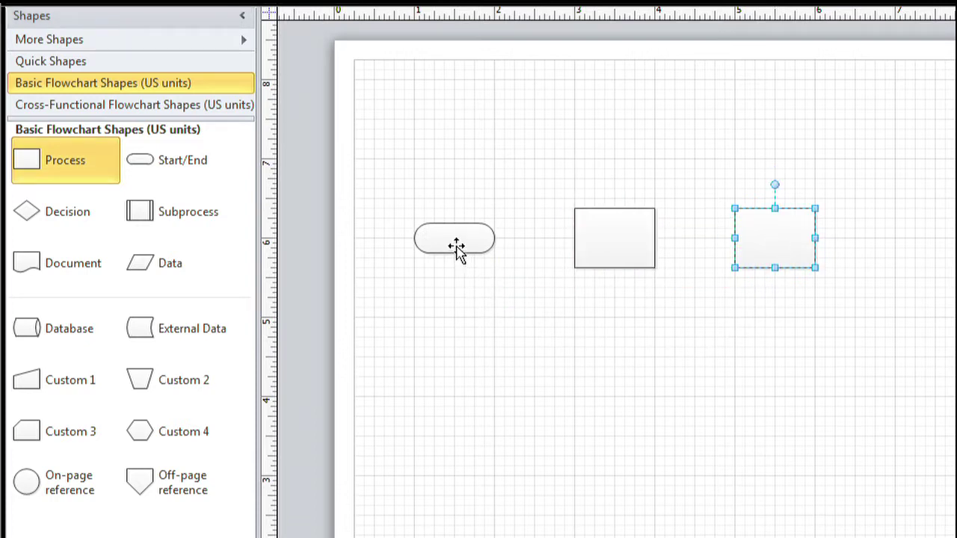
{"action": "mouse_move", "coordinate": [454, 238]}
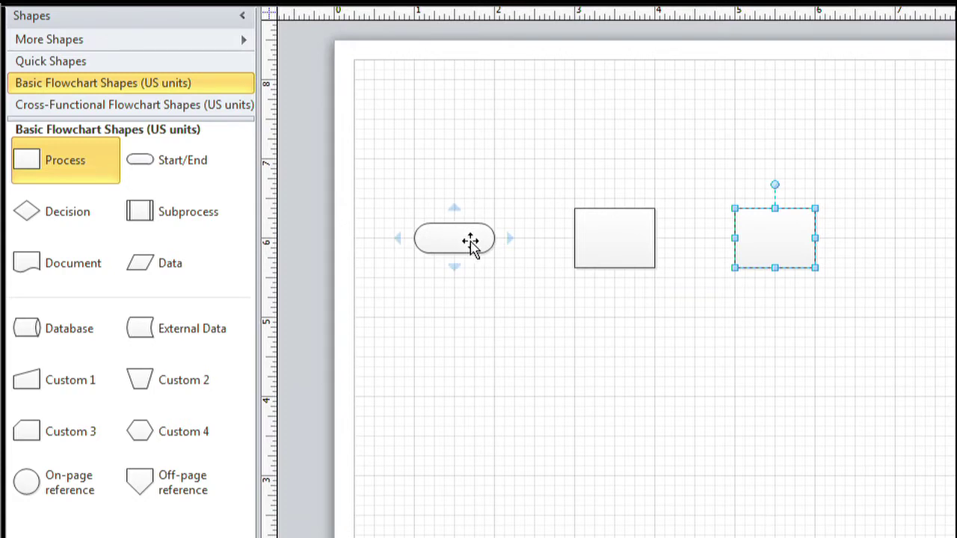
Connect Start/End to both Process boxes in sequence and attach a Decision diamond after the last box
{"action": "left_click", "coordinate": [509, 246]}
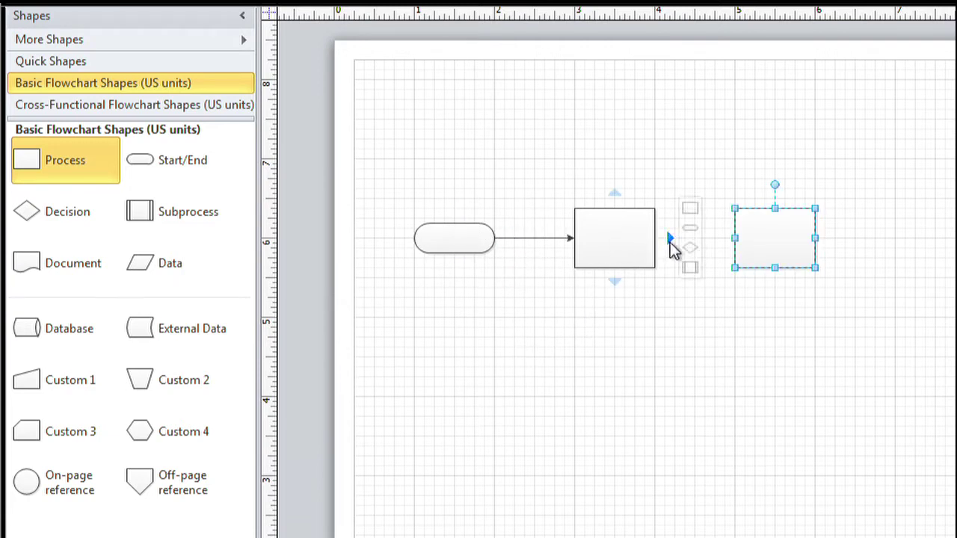
{"action": "left_click", "coordinate": [669, 242]}
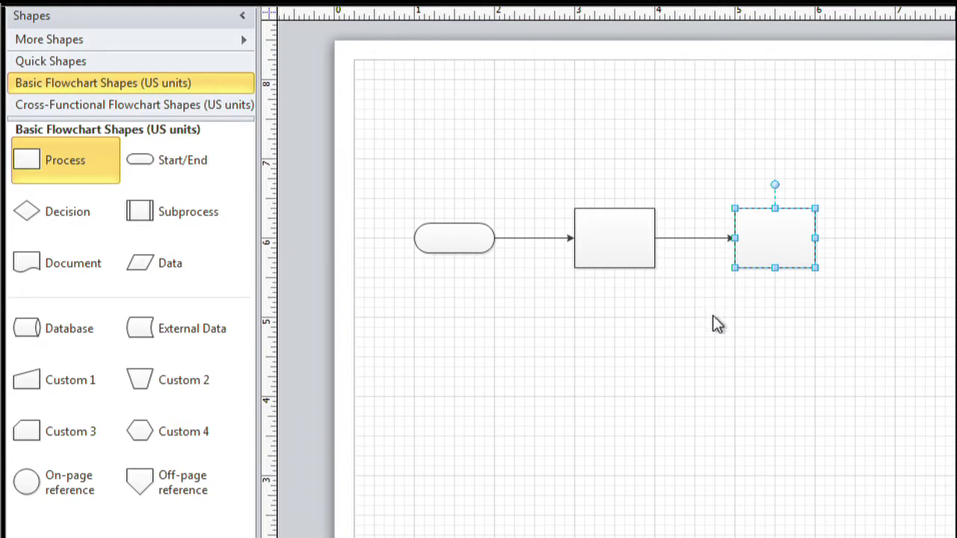
{"action": "mouse_move", "coordinate": [791, 240]}
{"action": "mouse_move", "coordinate": [828, 240]}
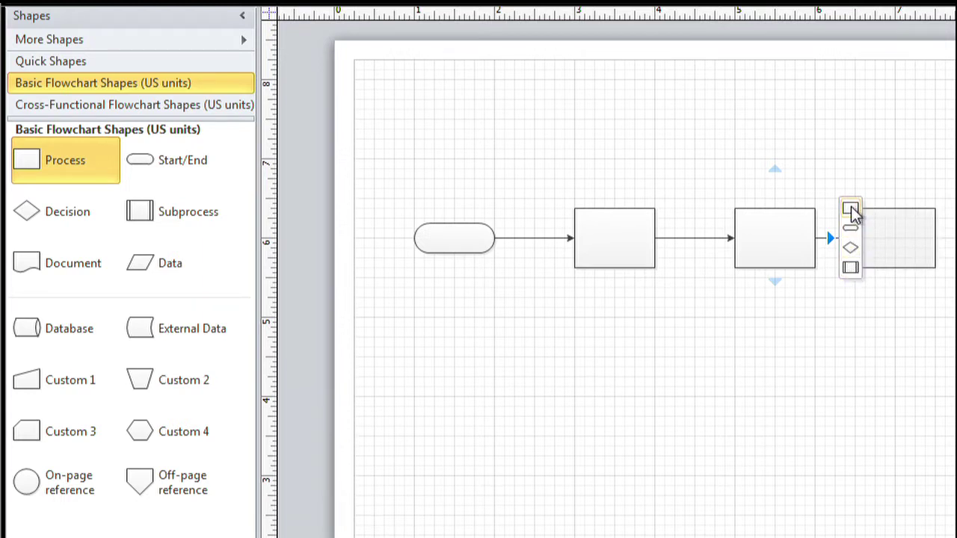
{"action": "left_click", "coordinate": [849, 249]}
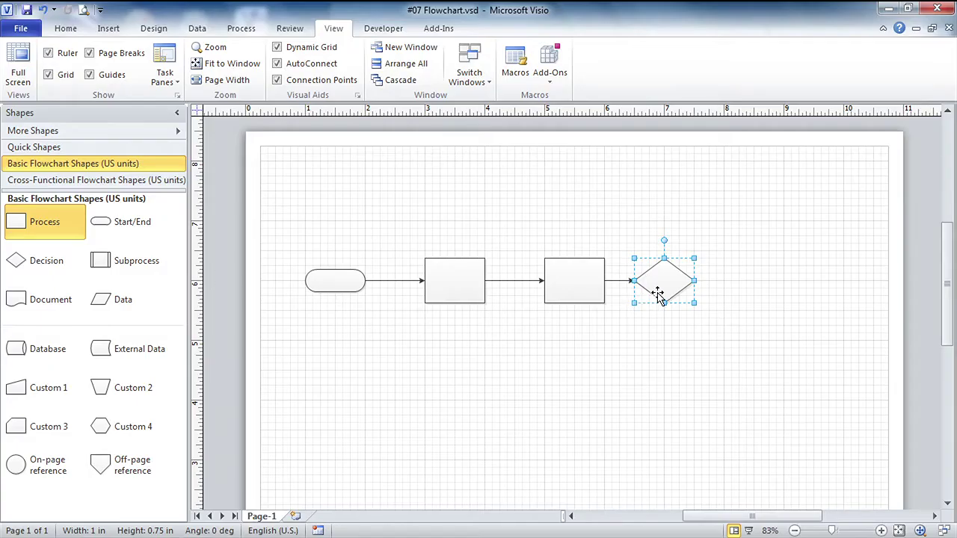
Add connected Process boxes below and to the right of the Decision diamond
{"action": "mouse_move", "coordinate": [892, 251]}
{"action": "mouse_move", "coordinate": [663, 314]}
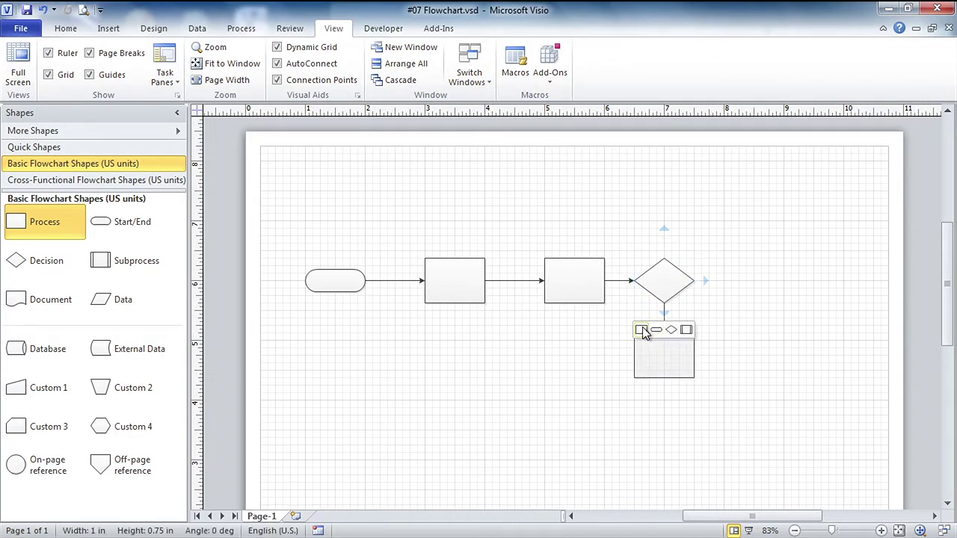
{"action": "left_click", "coordinate": [642, 330]}
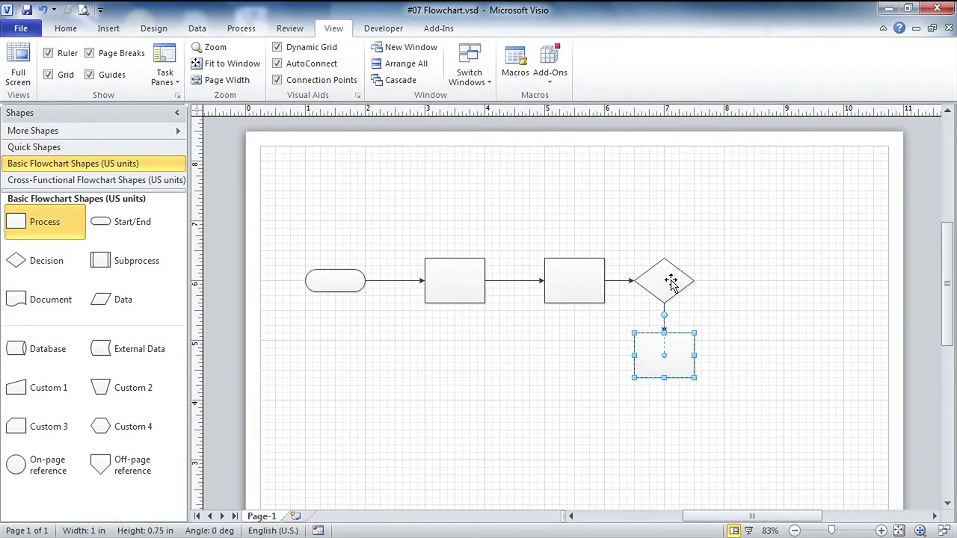
{"action": "mouse_move", "coordinate": [704, 281]}
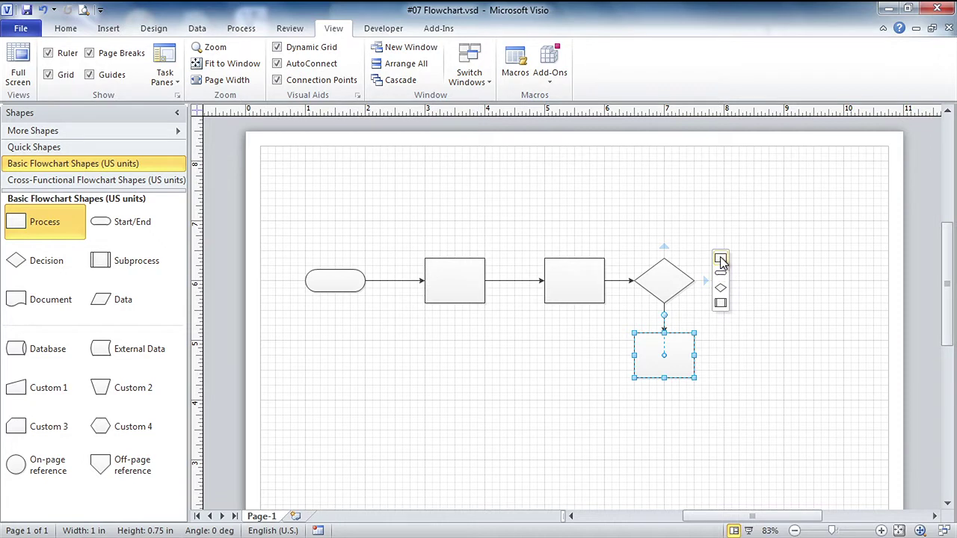
{"action": "left_click", "coordinate": [719, 260]}
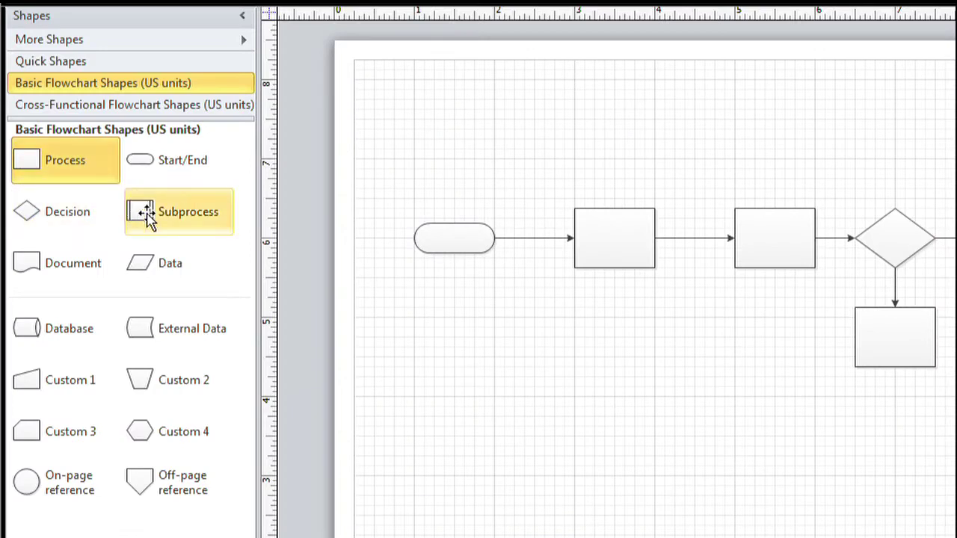
Drop a Subprocess shape onto the connector between the first two Process boxes
{"action": "left_click_drag", "start_coordinate": [145, 214], "coordinate": [693, 243]}
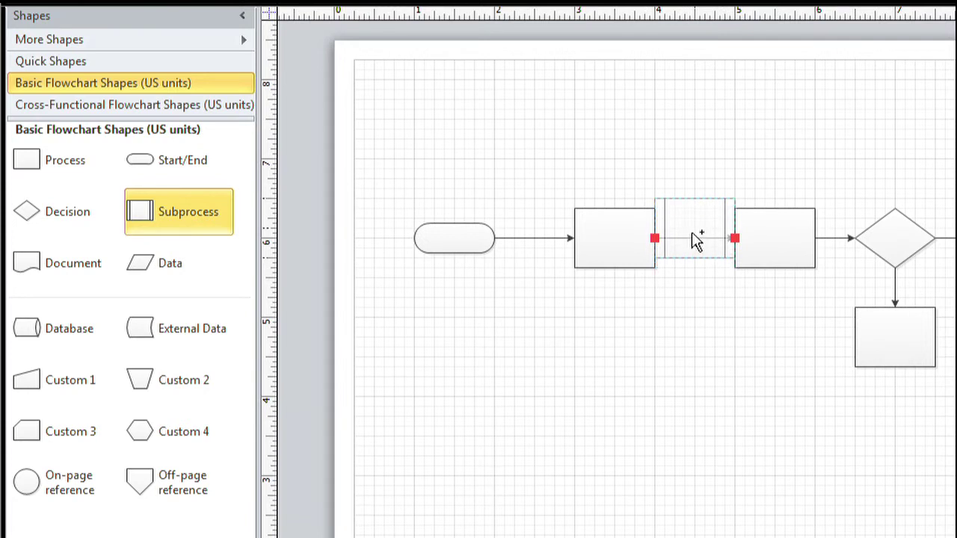
{"action": "left_click_drag", "start_coordinate": [689, 239], "coordinate": [689, 239]}
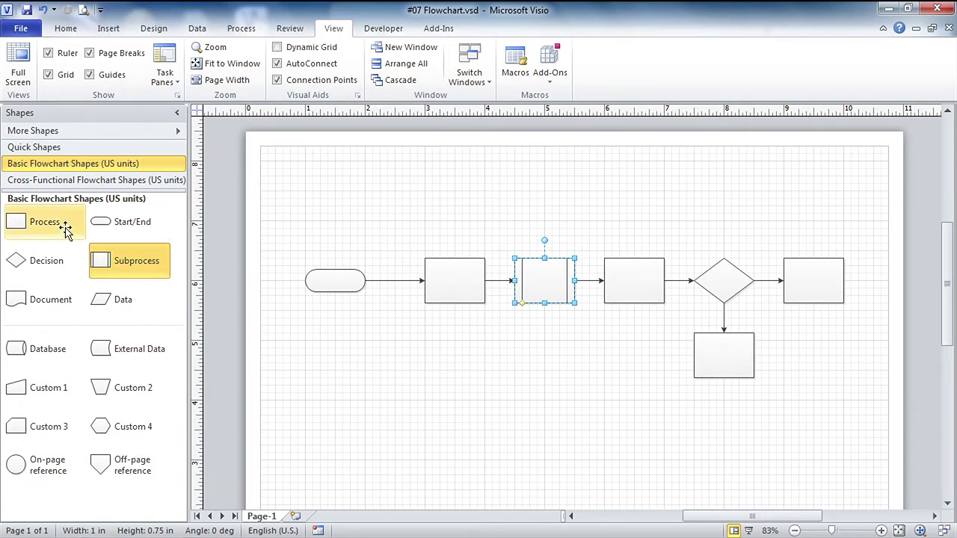
Drop a Process box onto the connector below the Decision diamond, then select the Subprocess
{"action": "left_click_drag", "start_coordinate": [15, 228], "coordinate": [723, 323]}
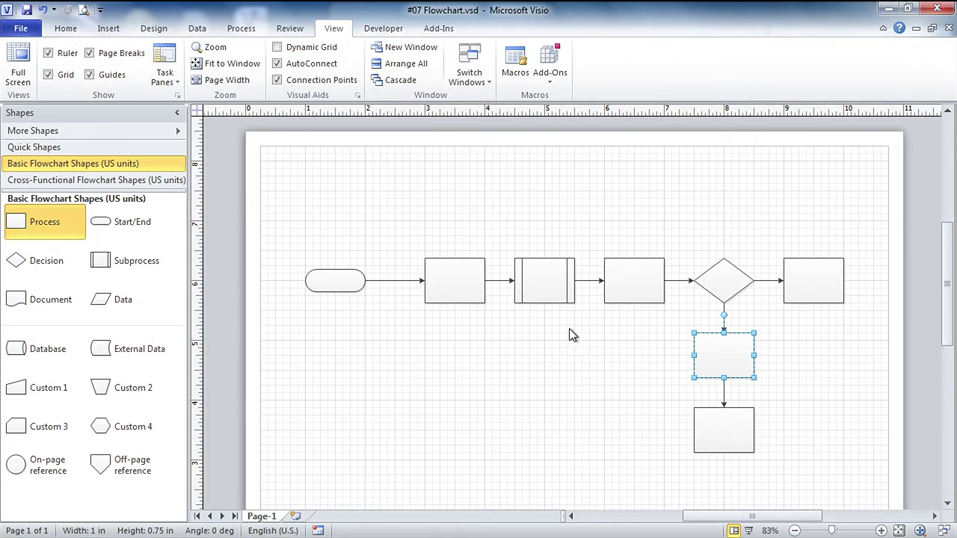
{"action": "left_click", "coordinate": [546, 284]}
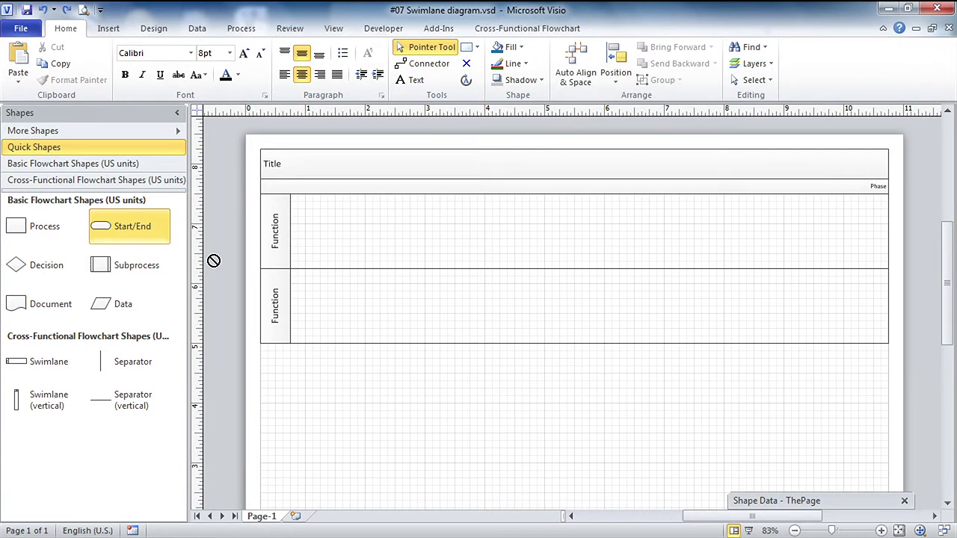
Place a Start/End shape and two Process boxes along the top Function lane
{"action": "left_click_drag", "start_coordinate": [213, 260], "coordinate": [340, 236]}
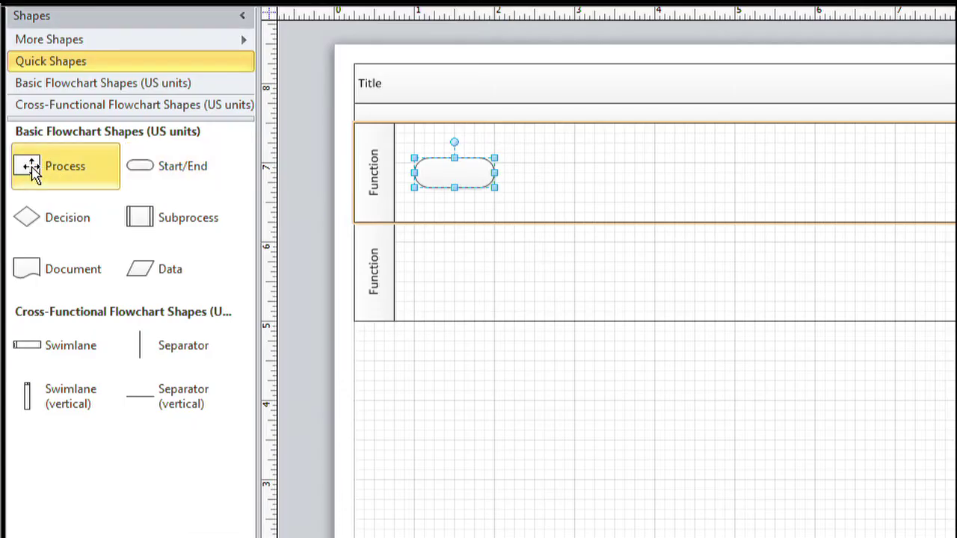
{"action": "left_click_drag", "start_coordinate": [33, 170], "coordinate": [614, 178]}
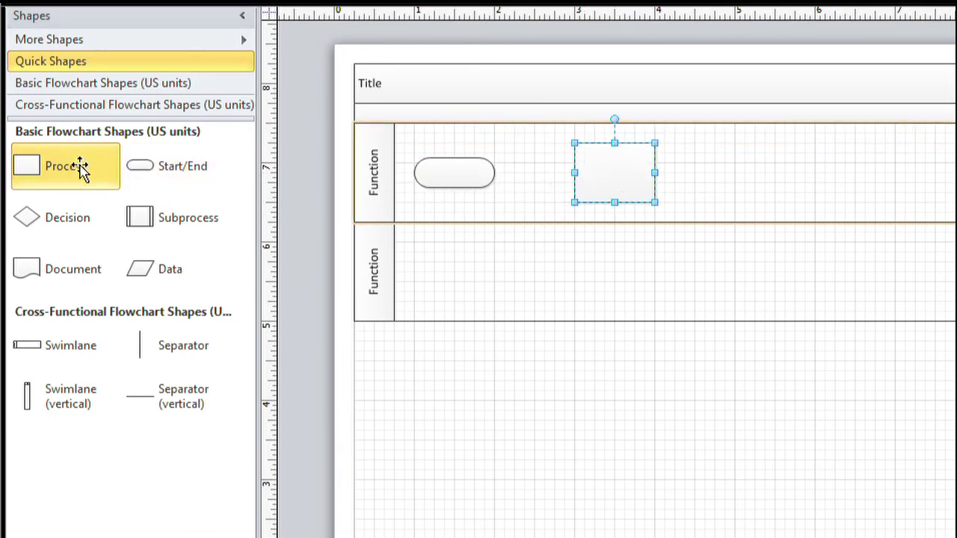
{"action": "left_click_drag", "start_coordinate": [28, 171], "coordinate": [754, 180]}
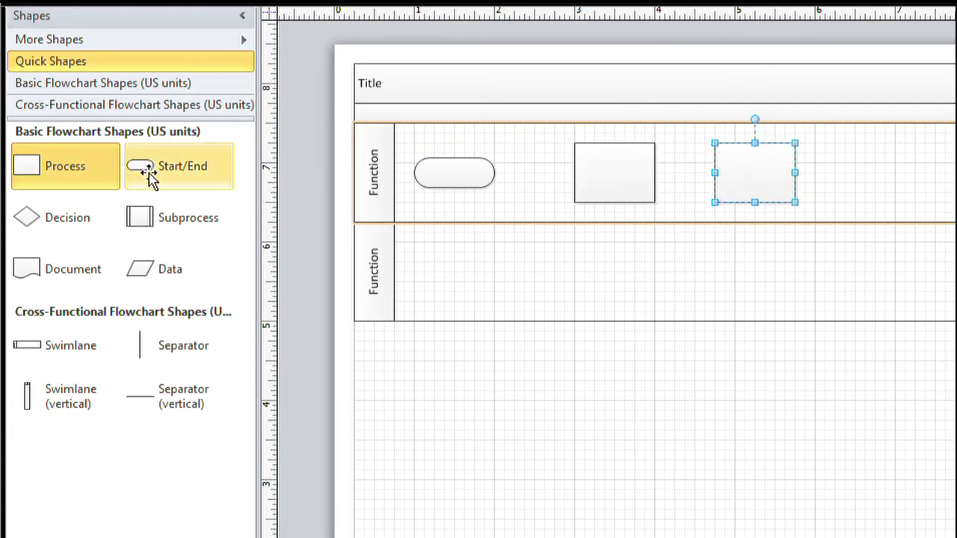
Connect the three shapes and chain a Decision diamond and a final Process box after them
{"action": "mouse_move", "coordinate": [463, 180]}
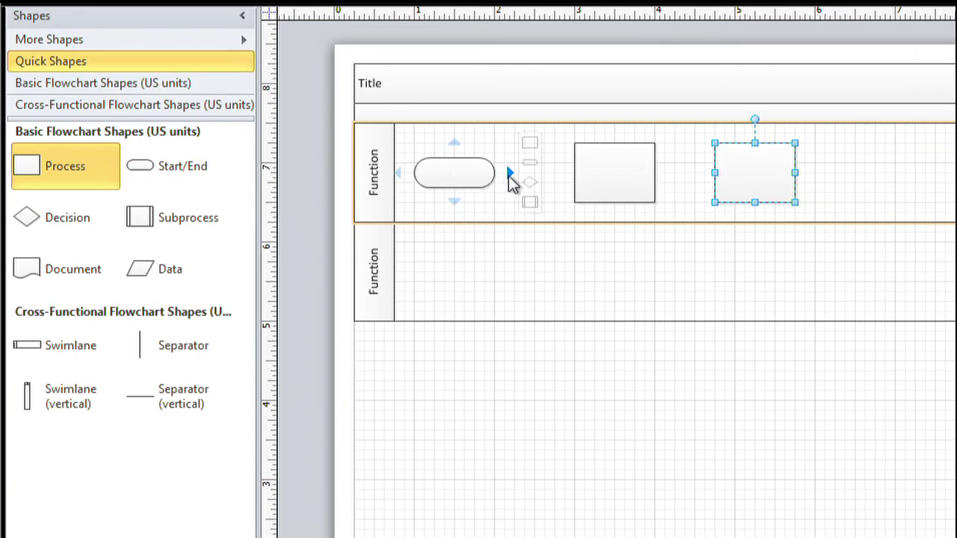
{"action": "left_click", "coordinate": [508, 176]}
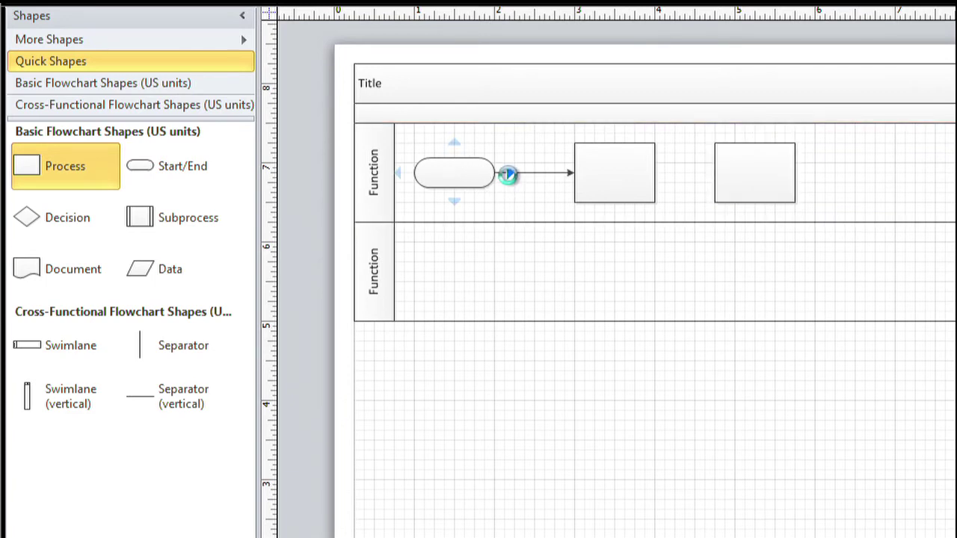
{"action": "left_click", "coordinate": [646, 175]}
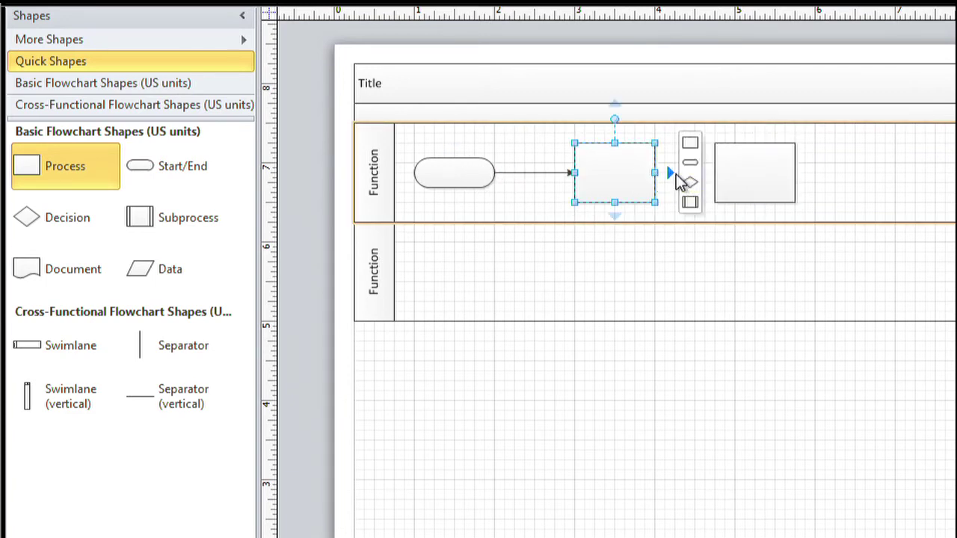
{"action": "left_click", "coordinate": [666, 173]}
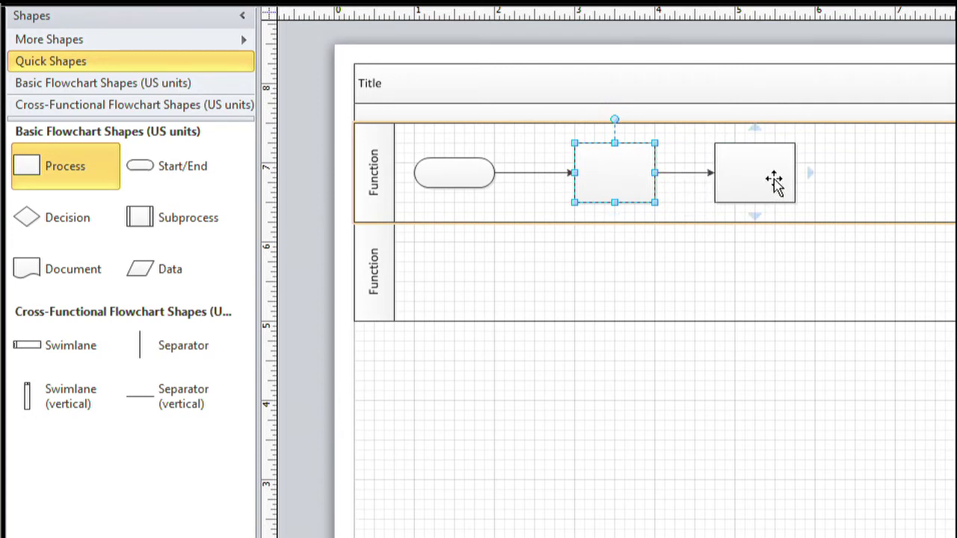
{"action": "mouse_move", "coordinate": [813, 185]}
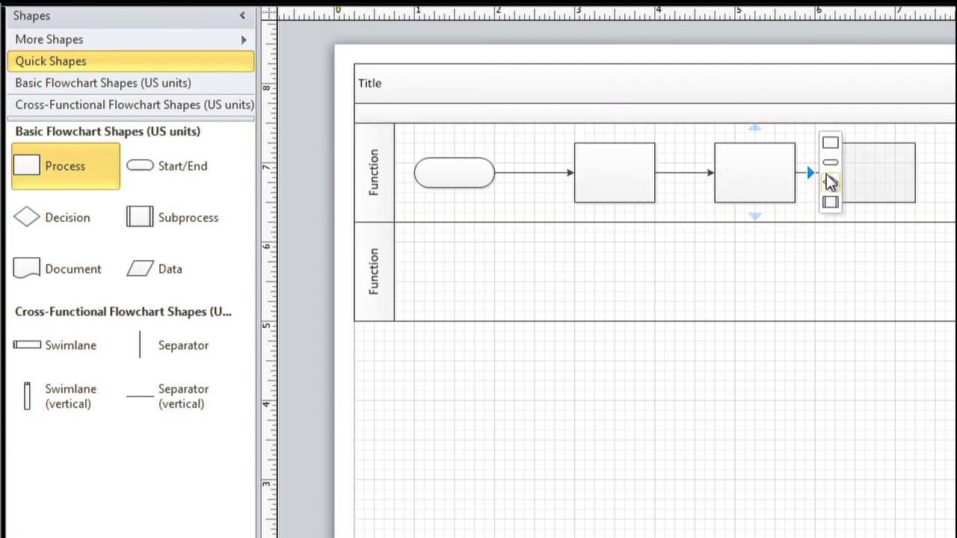
{"action": "left_click", "coordinate": [831, 183]}
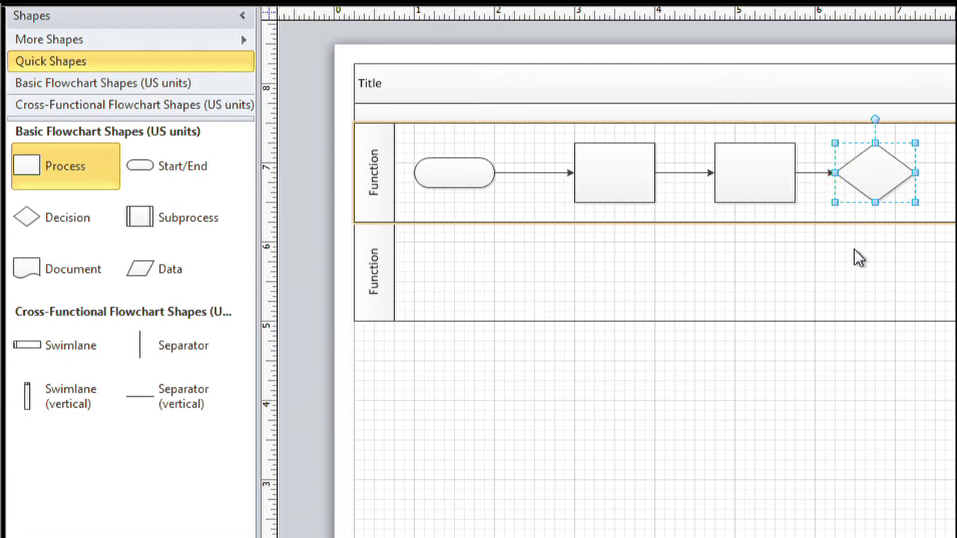
{"action": "mouse_move", "coordinate": [930, 174]}
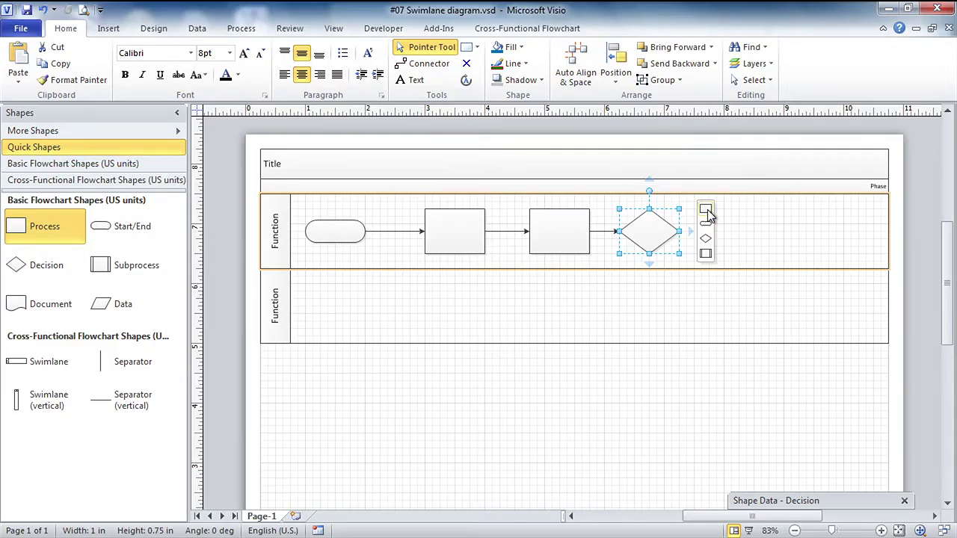
{"action": "left_click", "coordinate": [946, 142]}
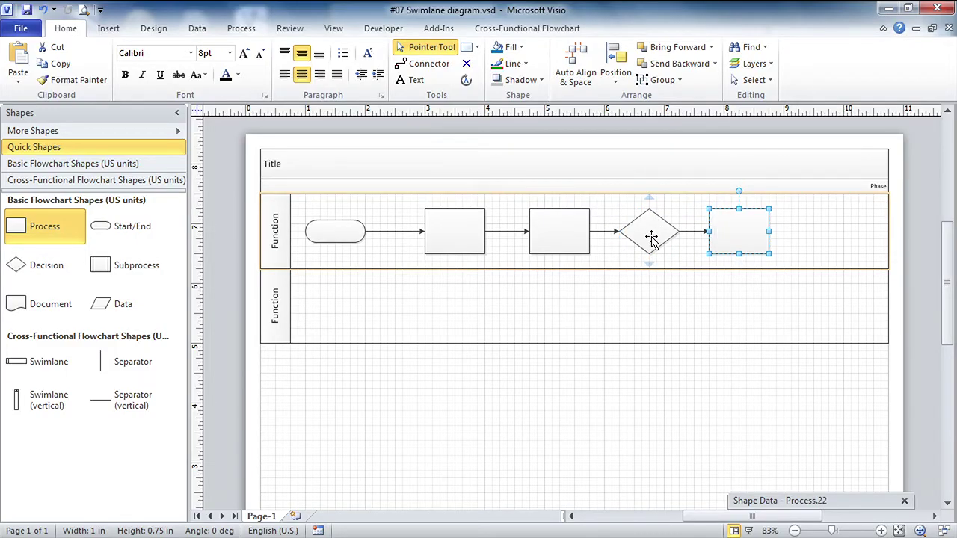
Add a Process box below the diamond in the lower lane; insert a Decision between the first two boxes
{"action": "mouse_move", "coordinate": [648, 263]}
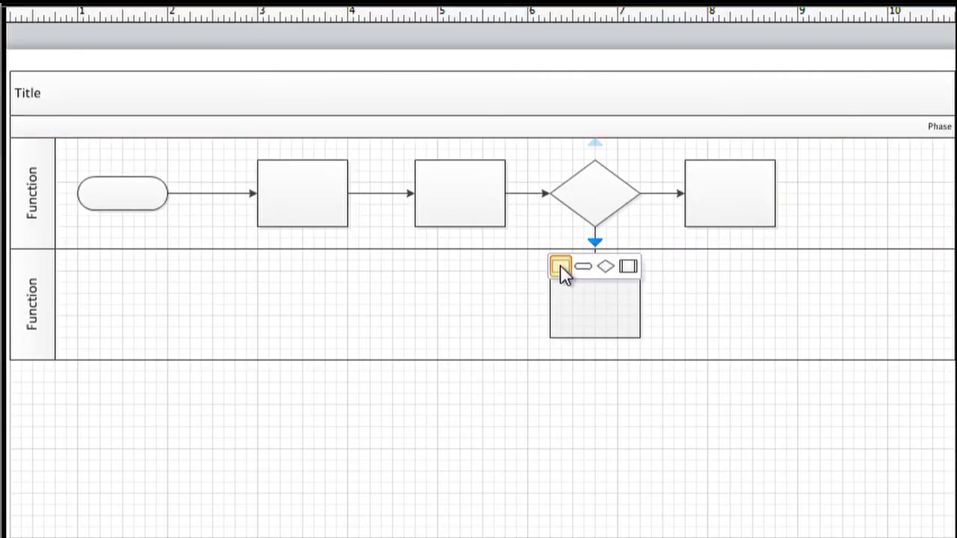
{"action": "left_click", "coordinate": [561, 267]}
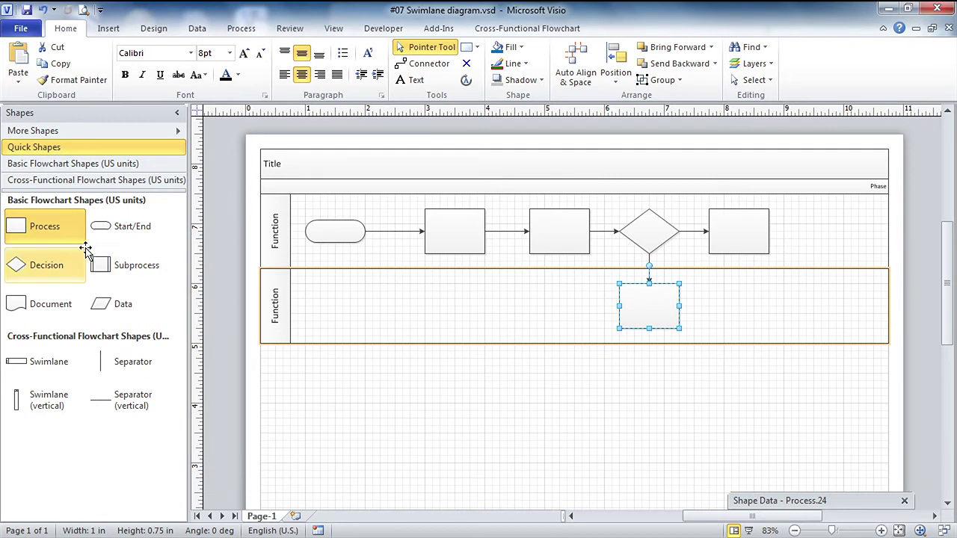
{"action": "left_click_drag", "start_coordinate": [37, 258], "coordinate": [505, 233]}
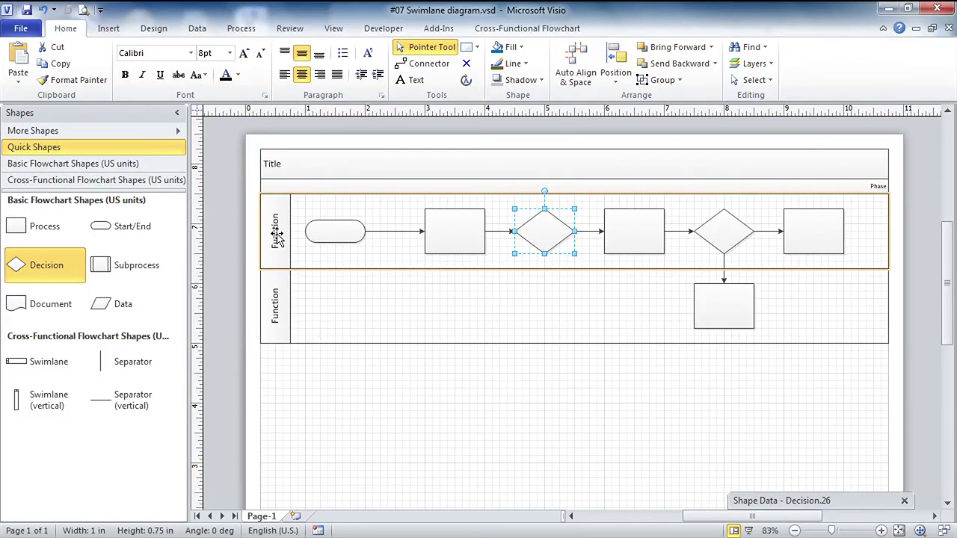
Label the top lane 'Sales' and the bottom lane 'Marketing', correcting a typo
{"action": "left_click", "coordinate": [277, 236]}
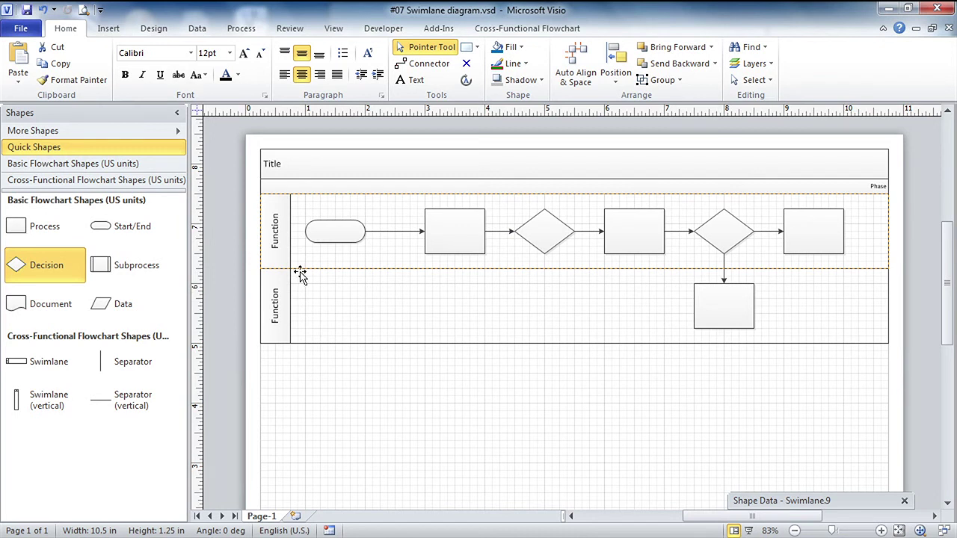
{"action": "type", "text": "Sales"}
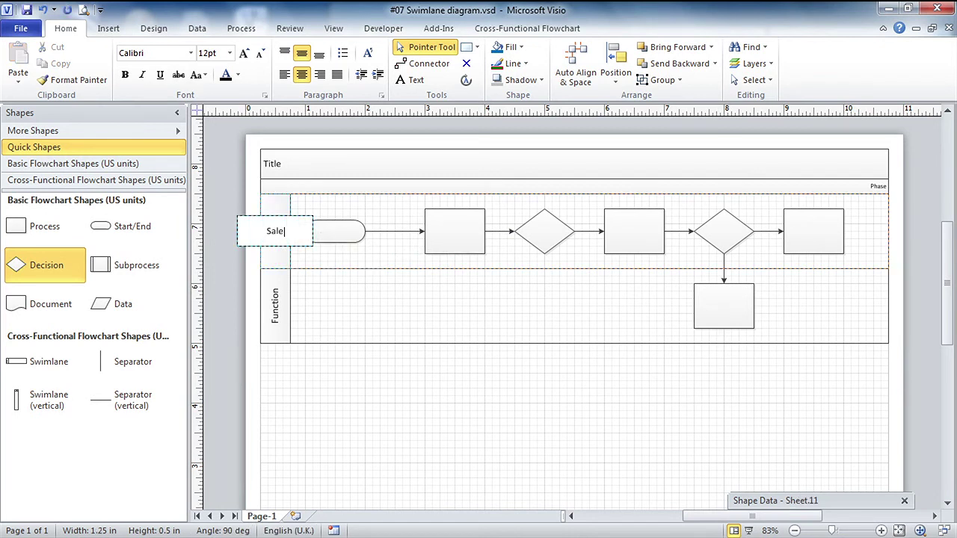
{"action": "left_click", "coordinate": [283, 322]}
{"action": "type", "text": "Marketintg"}
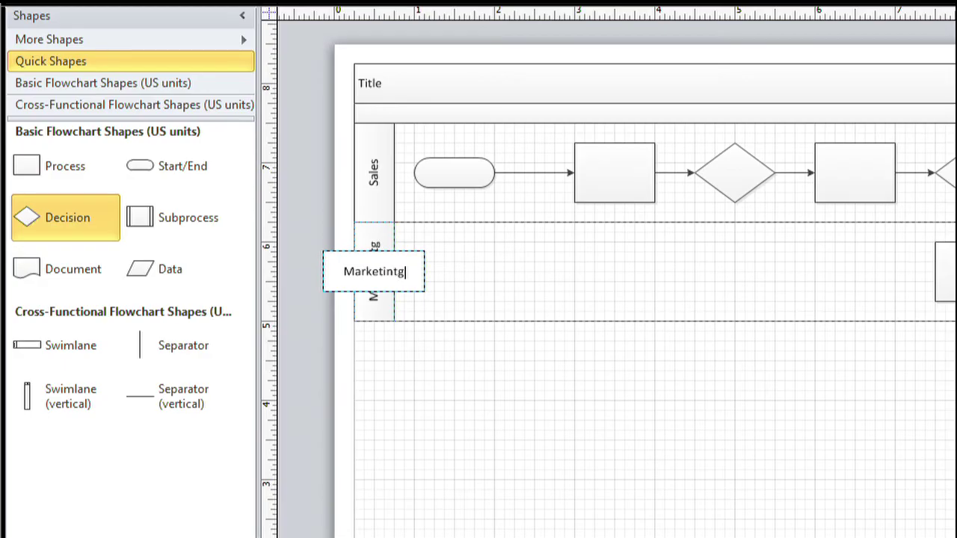
{"action": "key", "text": "BackSpace"}
{"action": "key", "text": "BackSpace"}
{"action": "type", "text": "g"}
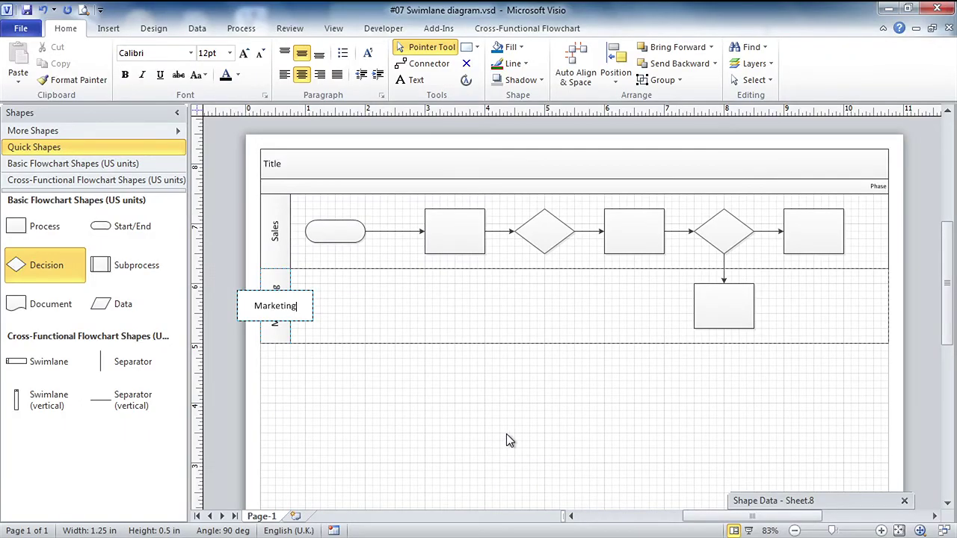
{"action": "left_click", "coordinate": [692, 445]}
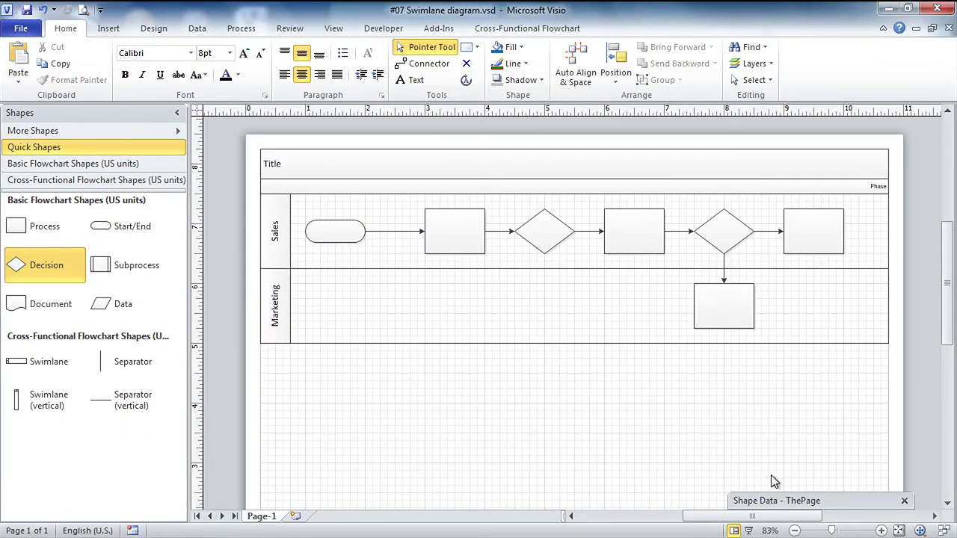
{"action": "mouse_move", "coordinate": [805, 505]}
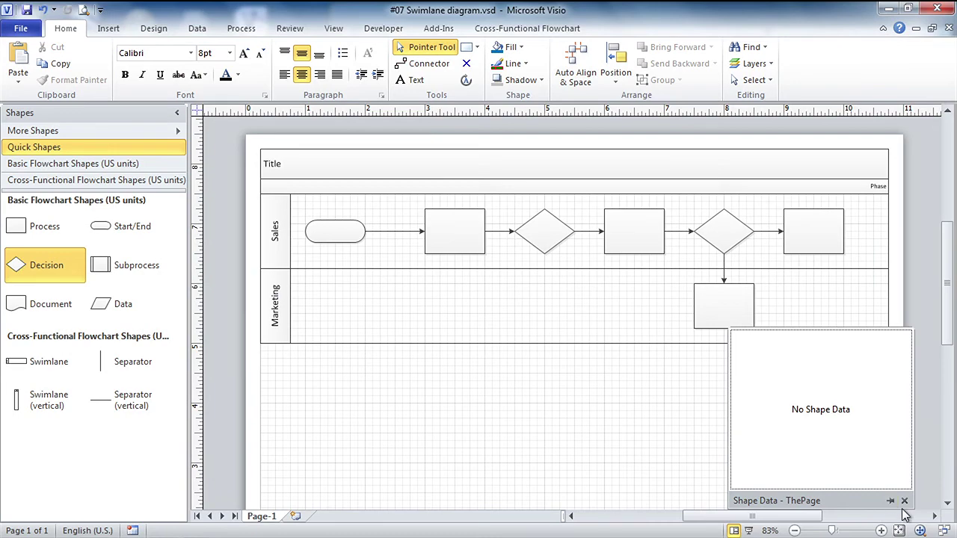
Check shapes' Function data, then move the first Process box down into the Marketing lane
{"action": "left_click", "coordinate": [539, 222]}
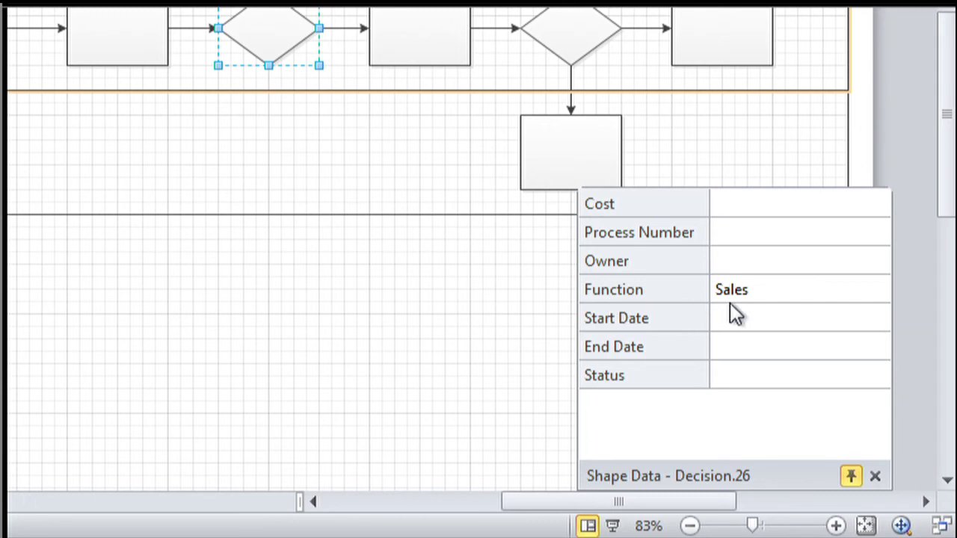
{"action": "left_click", "coordinate": [566, 149]}
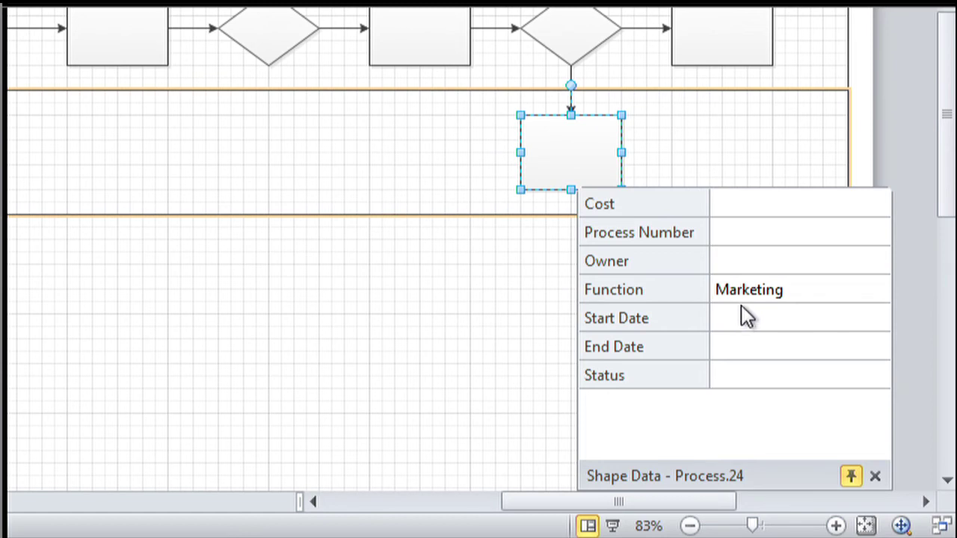
{"action": "left_click", "coordinate": [118, 35]}
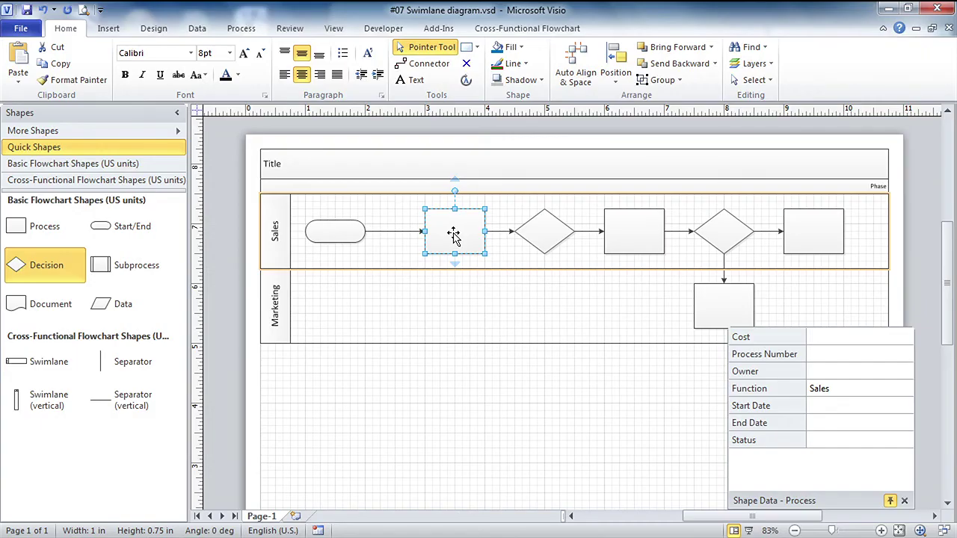
{"action": "left_click_drag", "start_coordinate": [453, 235], "coordinate": [452, 308]}
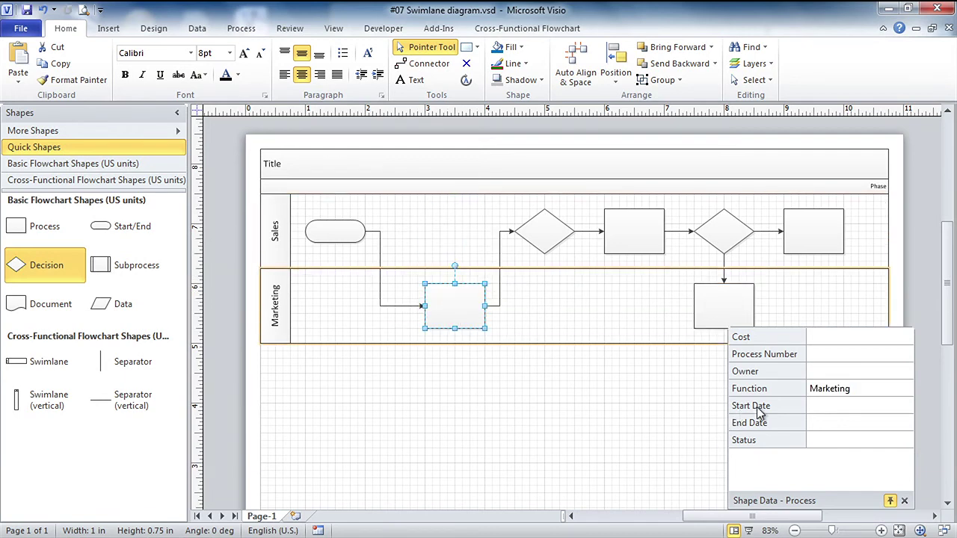